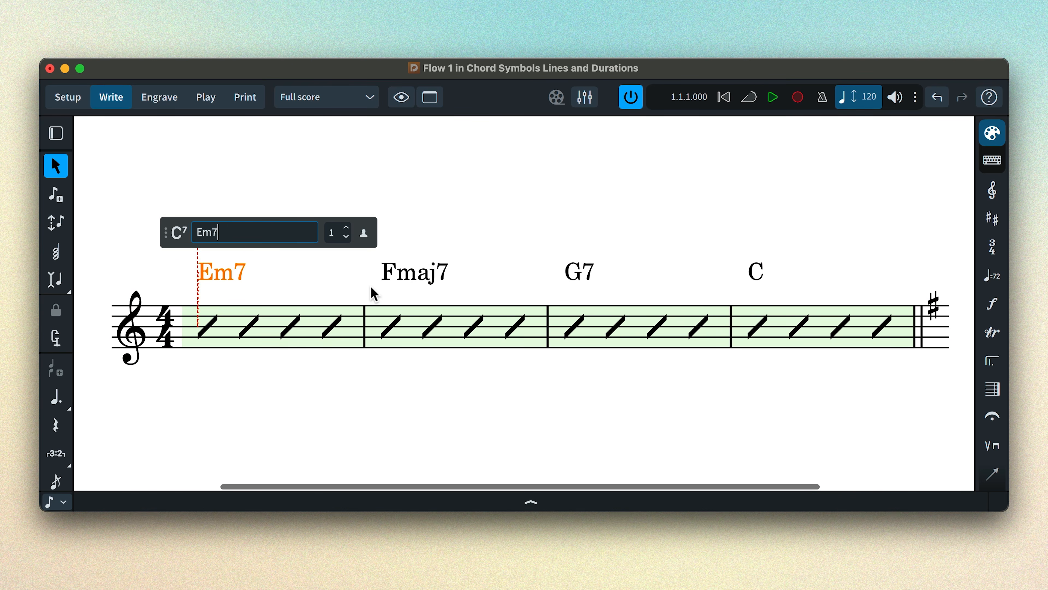
- Advance to beat three of the first bar and enter an E7(#9) chord symbol on chord line 2
key(space)
key(space)
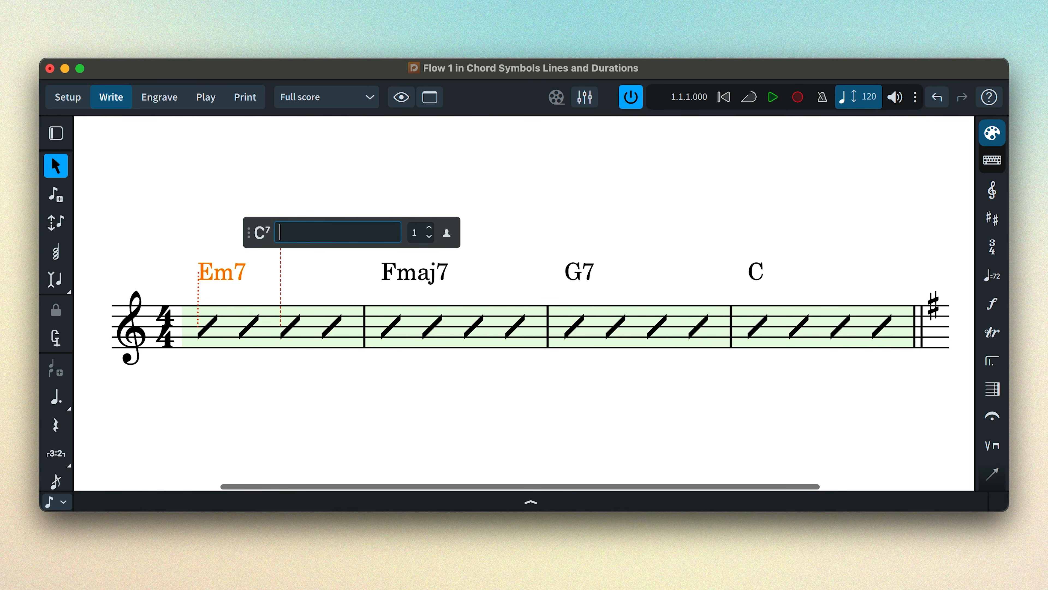
text(e7#9)
key(space)
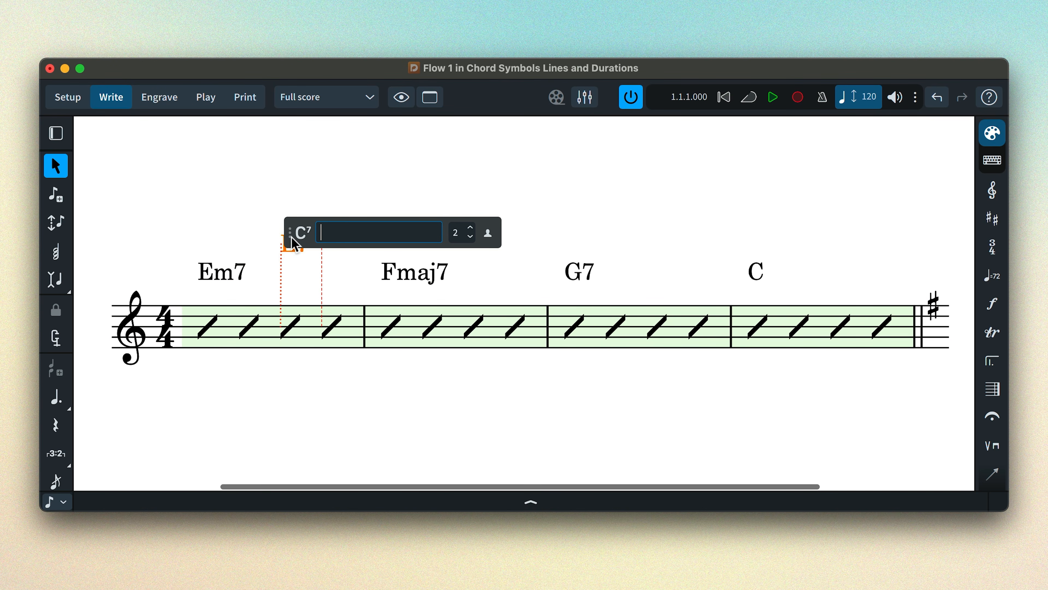
- Continue chord line 2 with Am7(b5) and A7(b9#11) in the second bar and D7(b9) and a flat-altered G6 chord in the third
key(space)
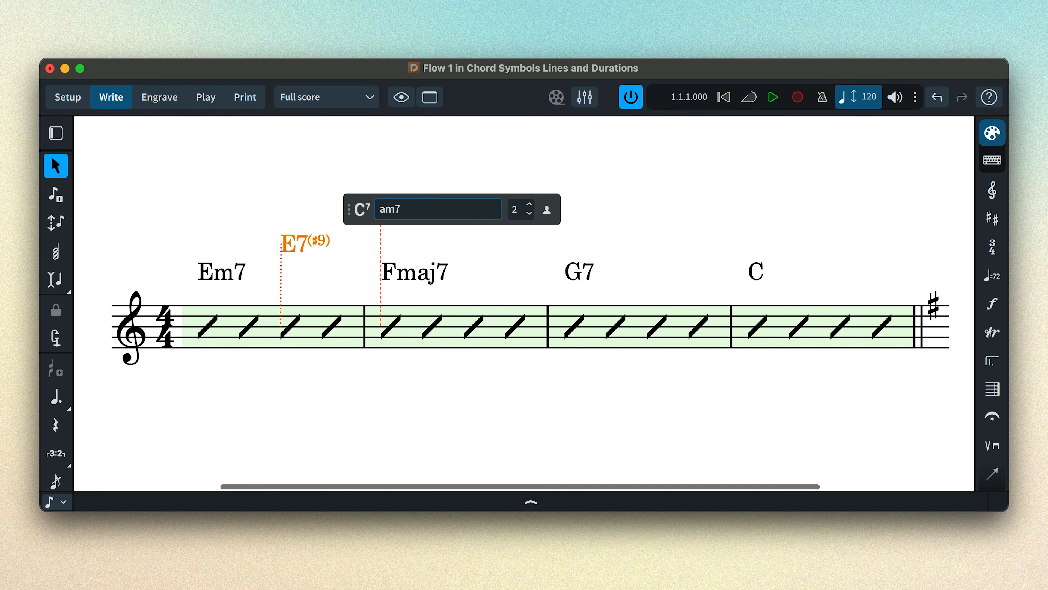
key(space)
key(space)
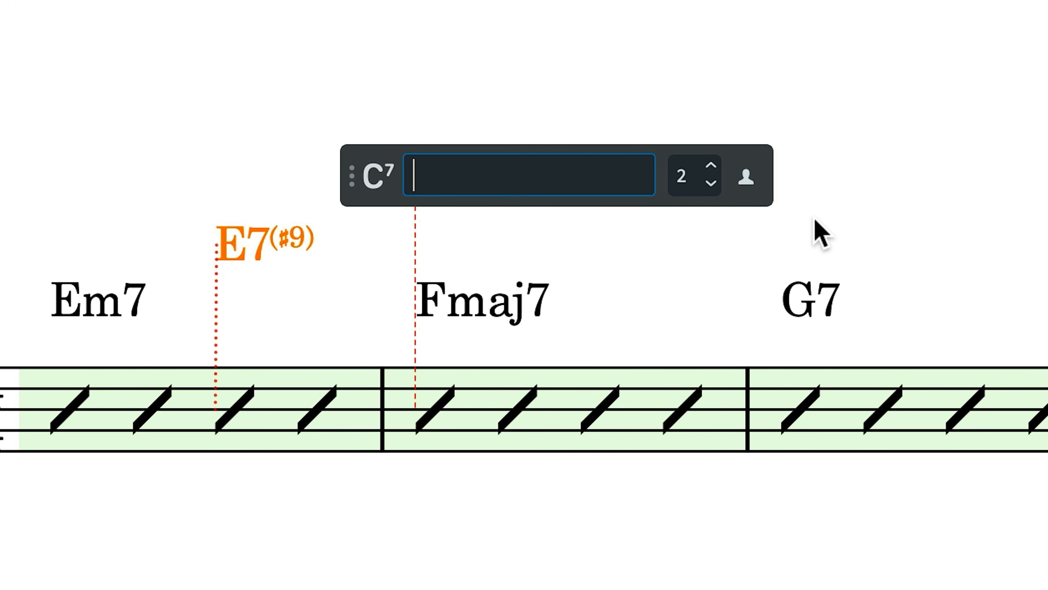
click(711, 184)
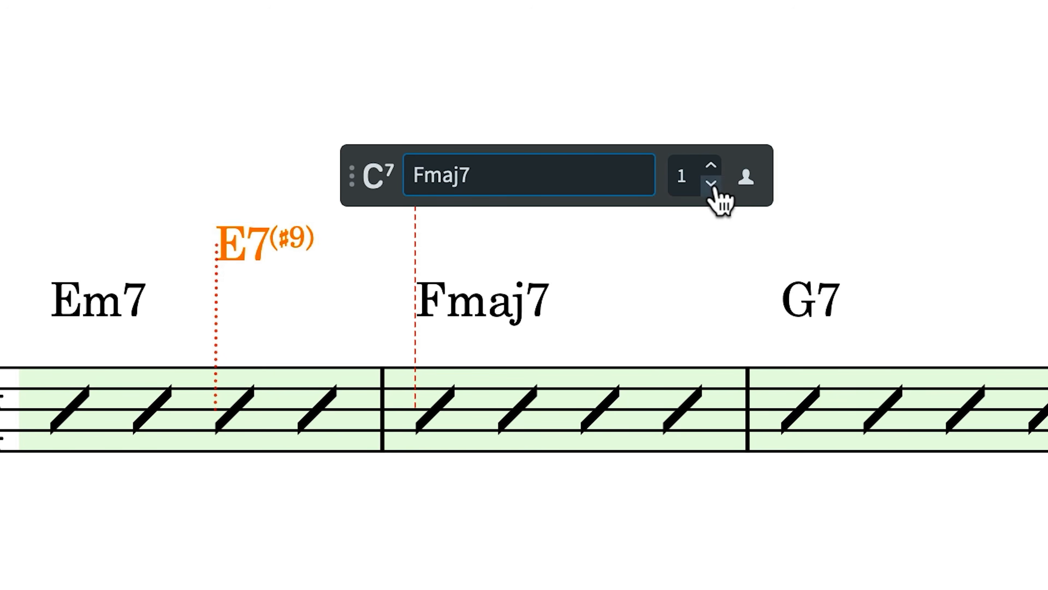
click(712, 166)
click(712, 167)
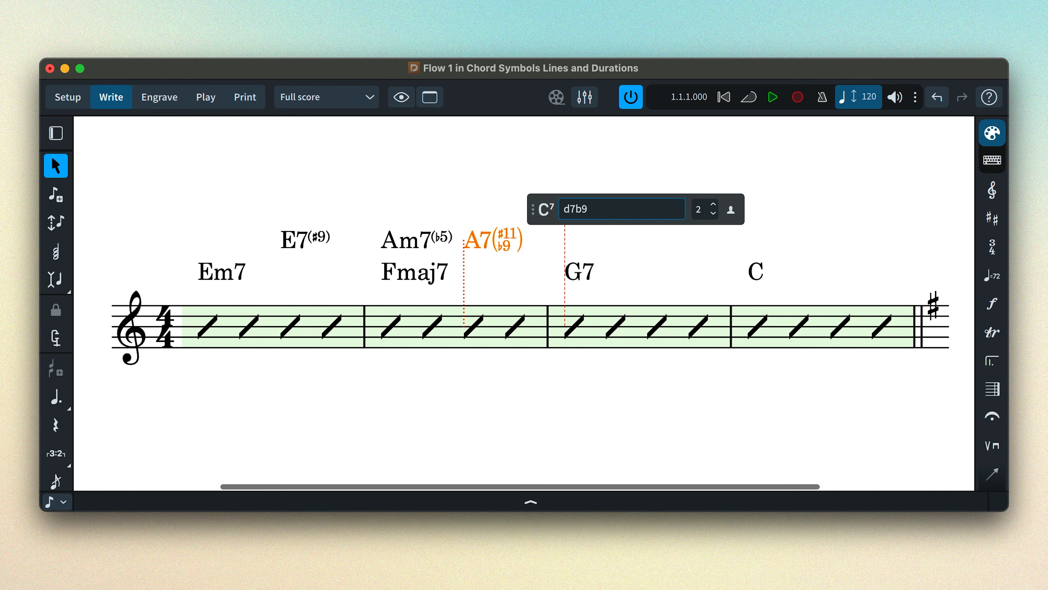
key(Return)
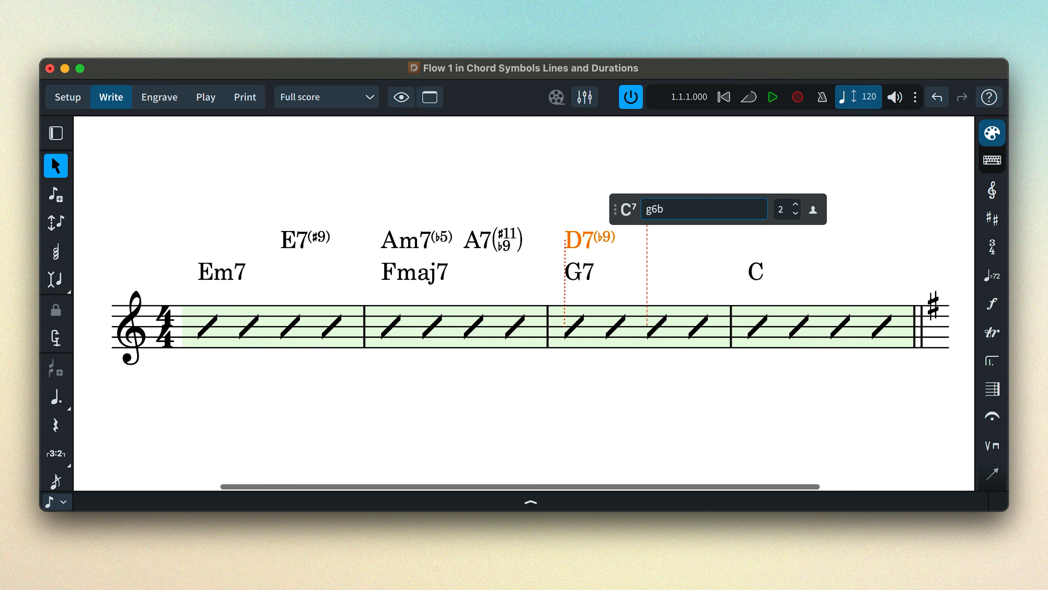
key(Return)
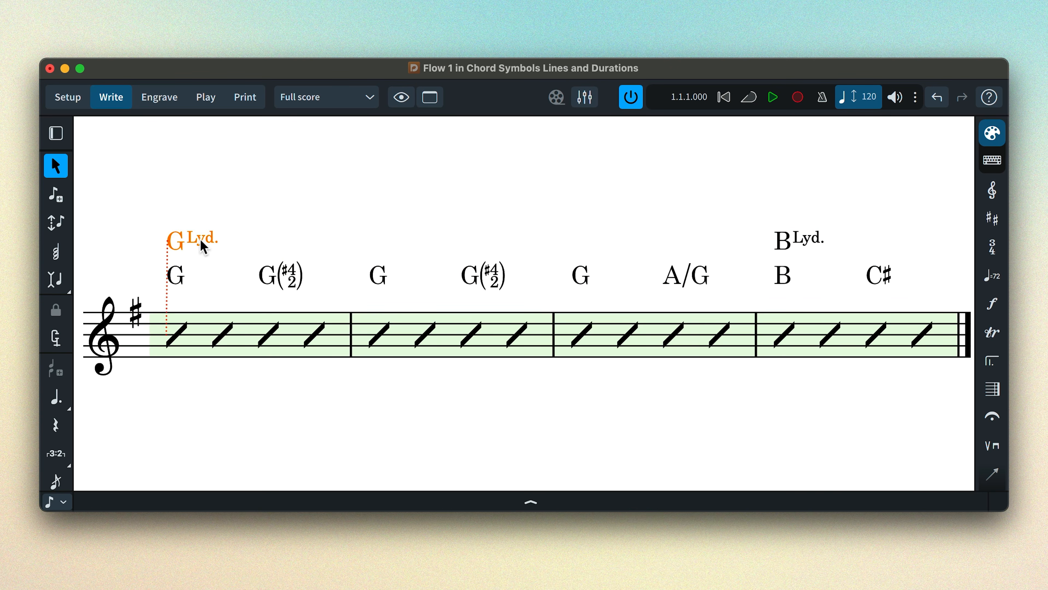
- Extend the G Lyd. chord's line to the end of the third bar and the B Lyd. chord's line to the end of the fourth
click(808, 248)
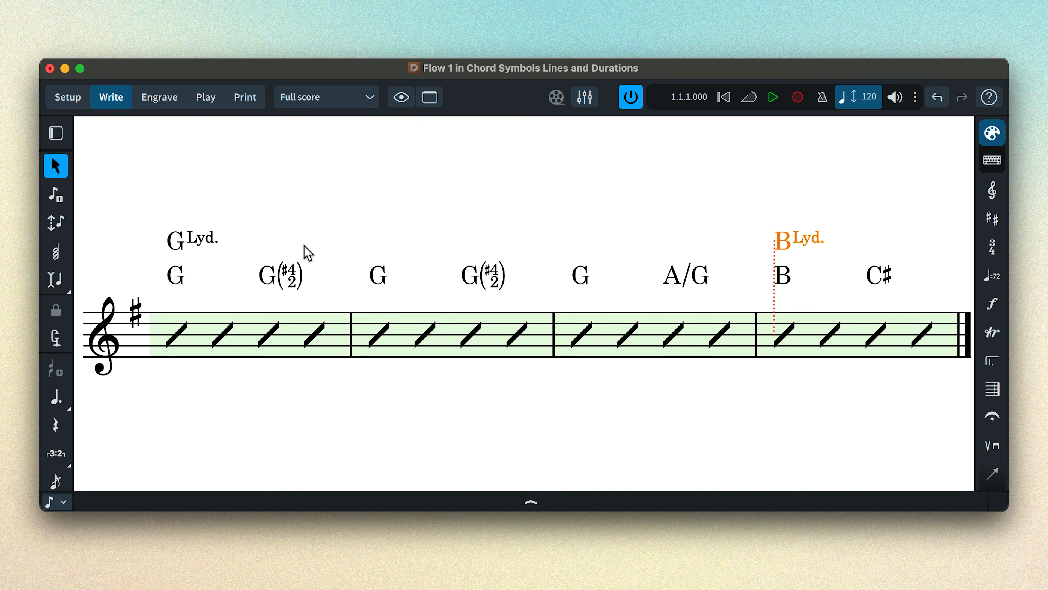
drag(206, 239, 746, 245)
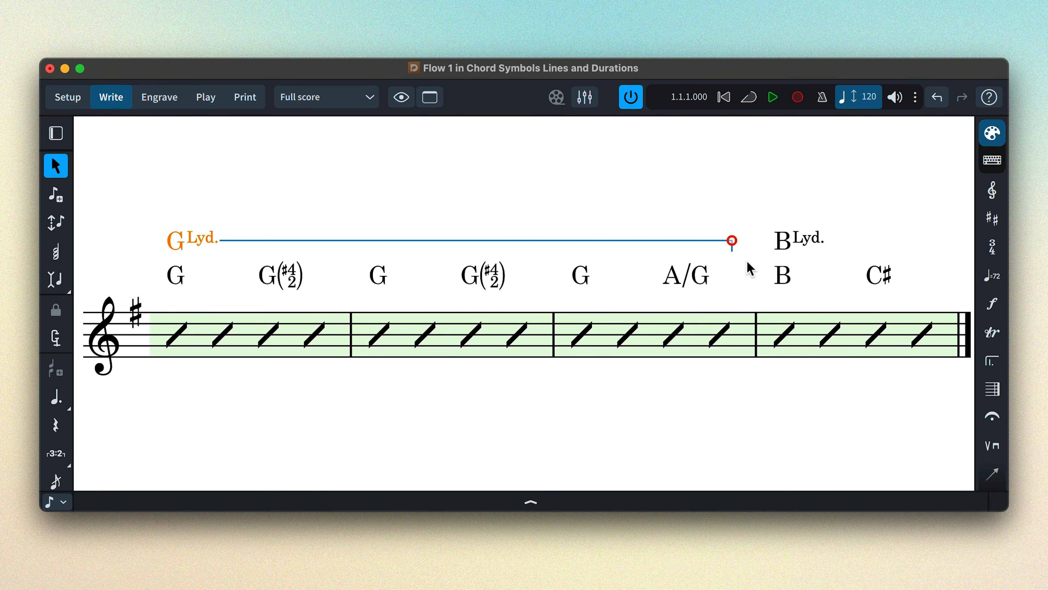
click(827, 246)
drag(827, 244, 954, 247)
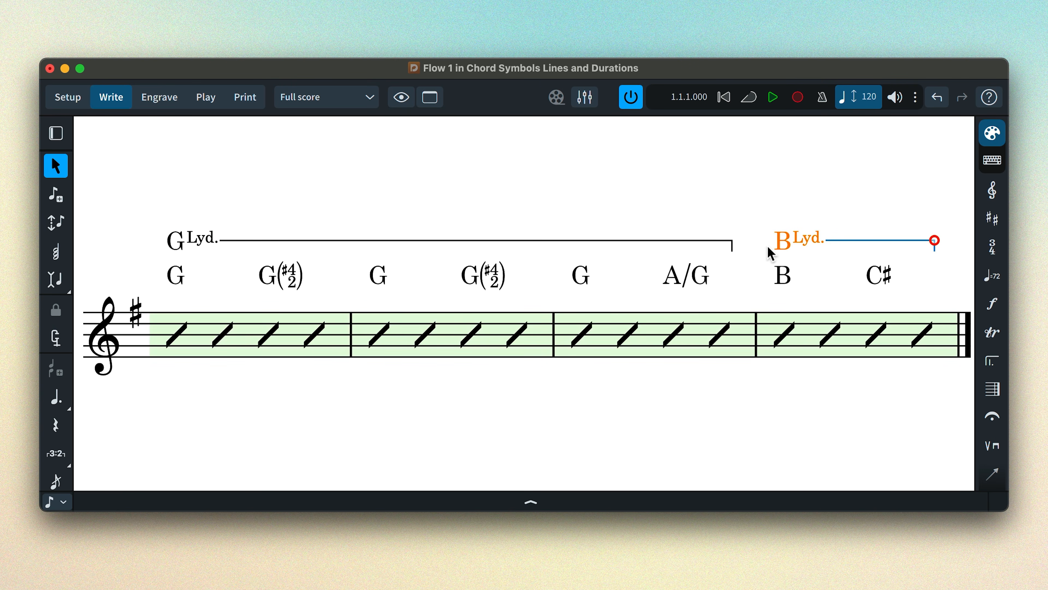
- Shorten the G Lyd. extender line, then lengthen it so it ends at the B Lyd. chord symbol, and deselect it
click(733, 245)
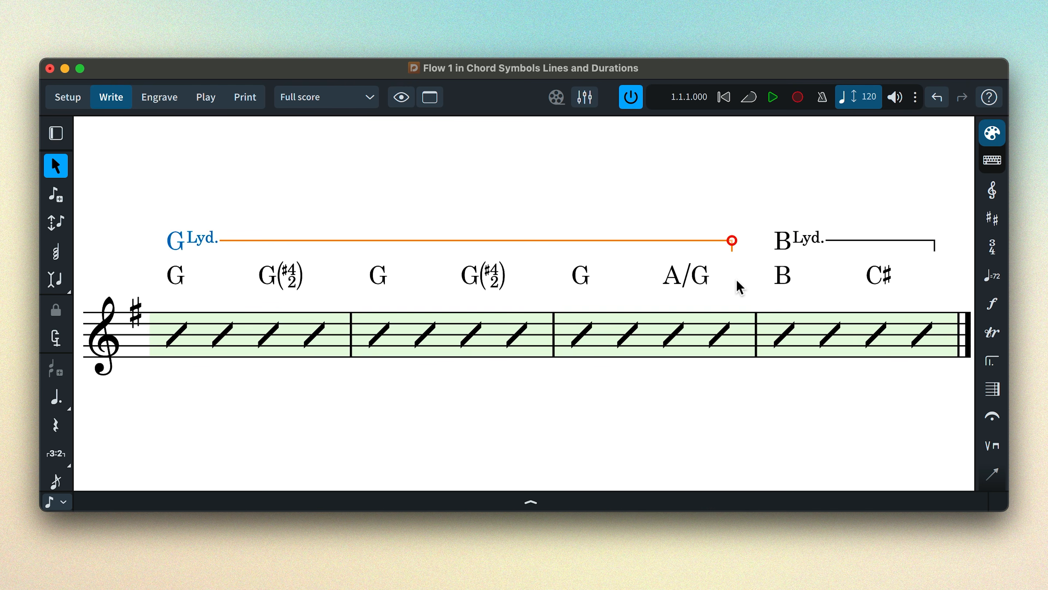
key(alt+shift+Left)
key(alt+shift+Left)
key(alt+shift+Left)
key(alt+shift+Left)
key(alt+shift+Right)
key(alt+shift+Right)
key(alt+shift+Right)
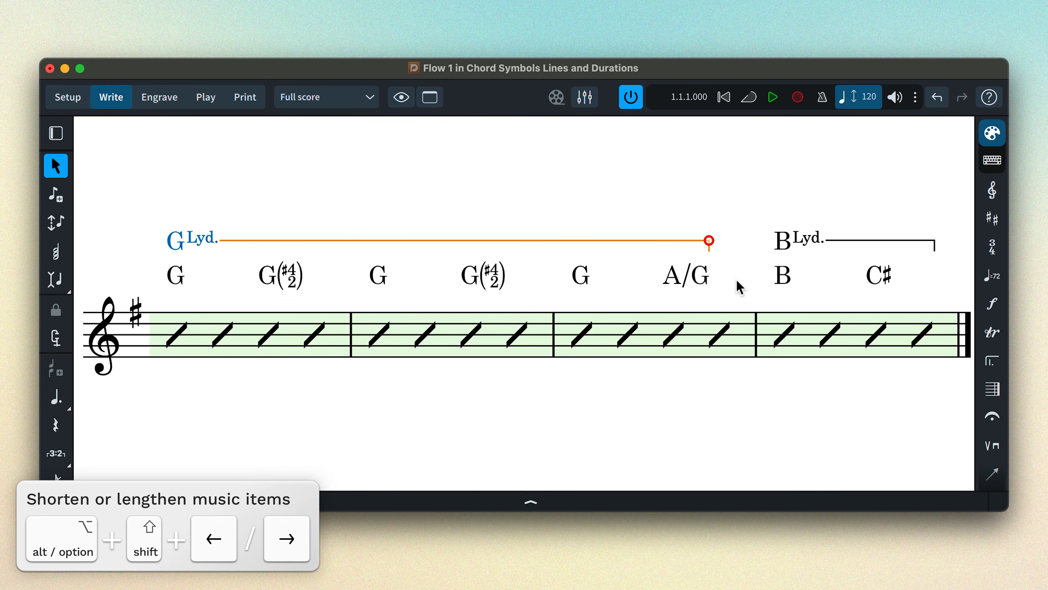
key(alt+shift+Right)
key(alt+shift+Right)
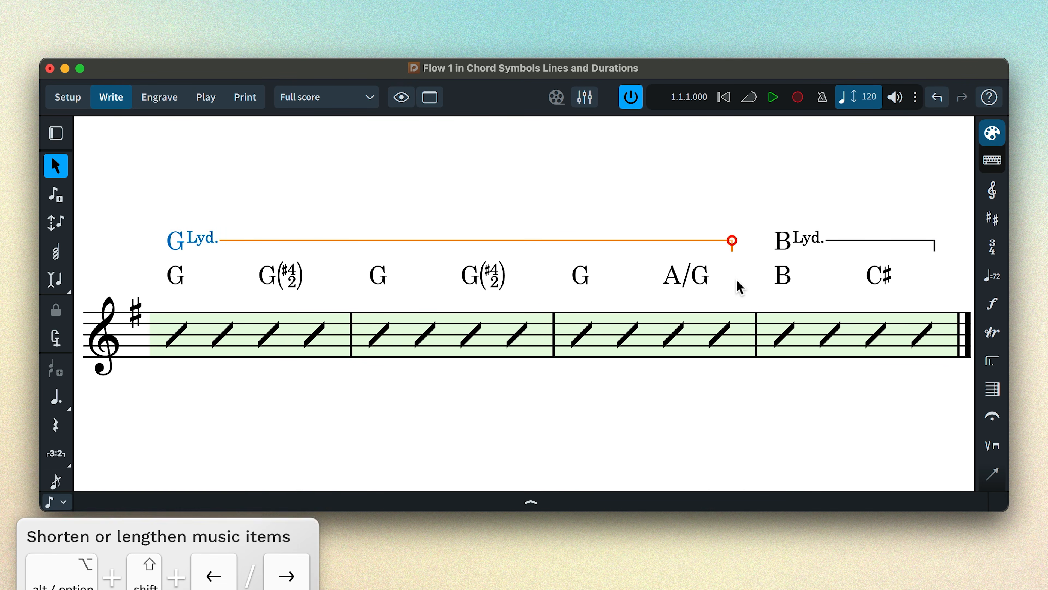
click(818, 430)
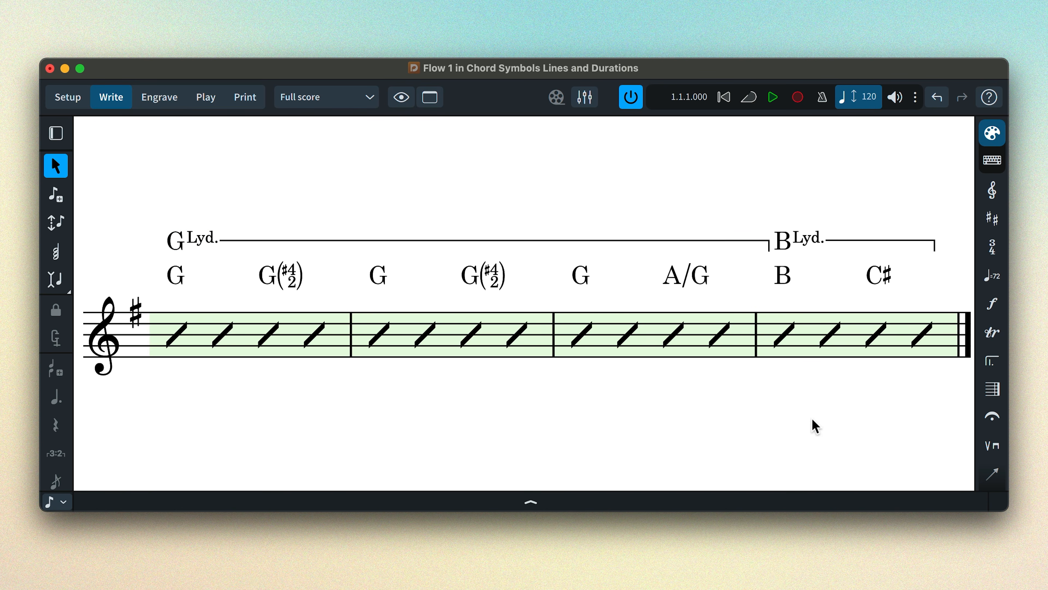
- Select the G Lyd. extender line, then open the Extender Lines engraving options for chord symbols and view the line style choices
click(687, 241)
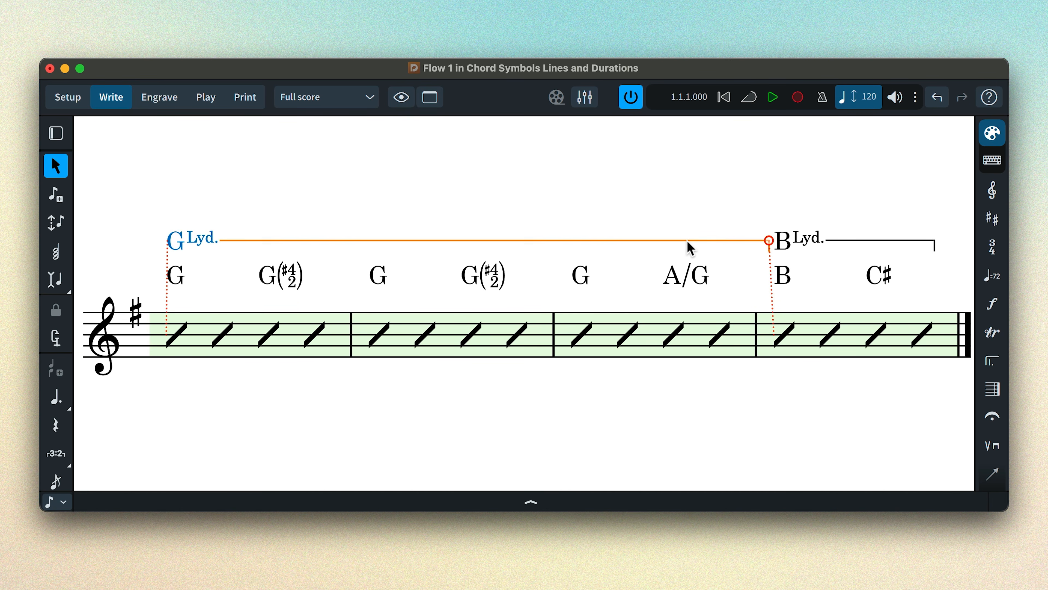
key(super+shift+e)
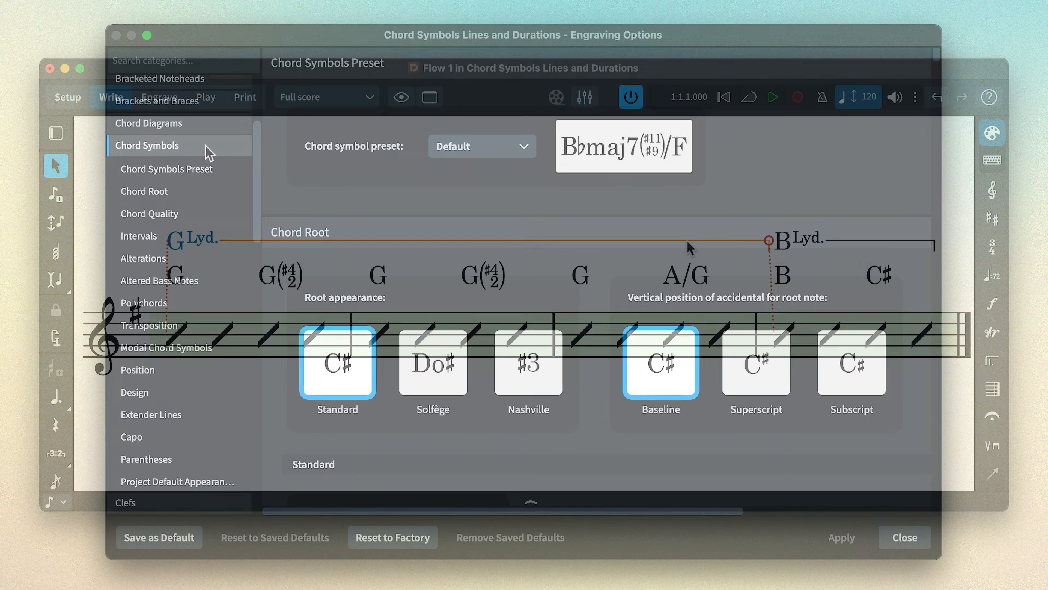
click(191, 411)
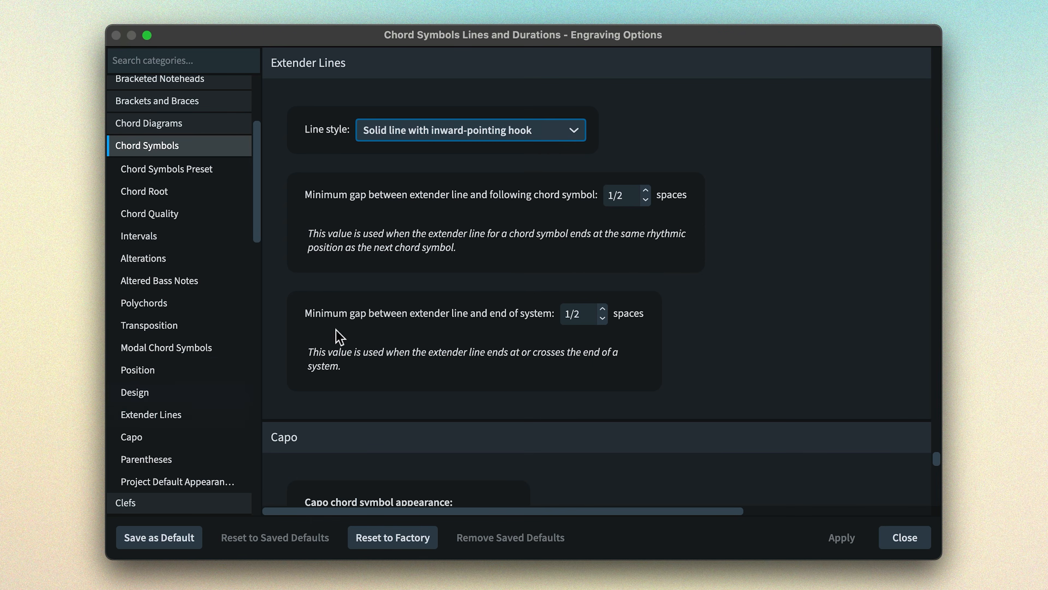
click(562, 129)
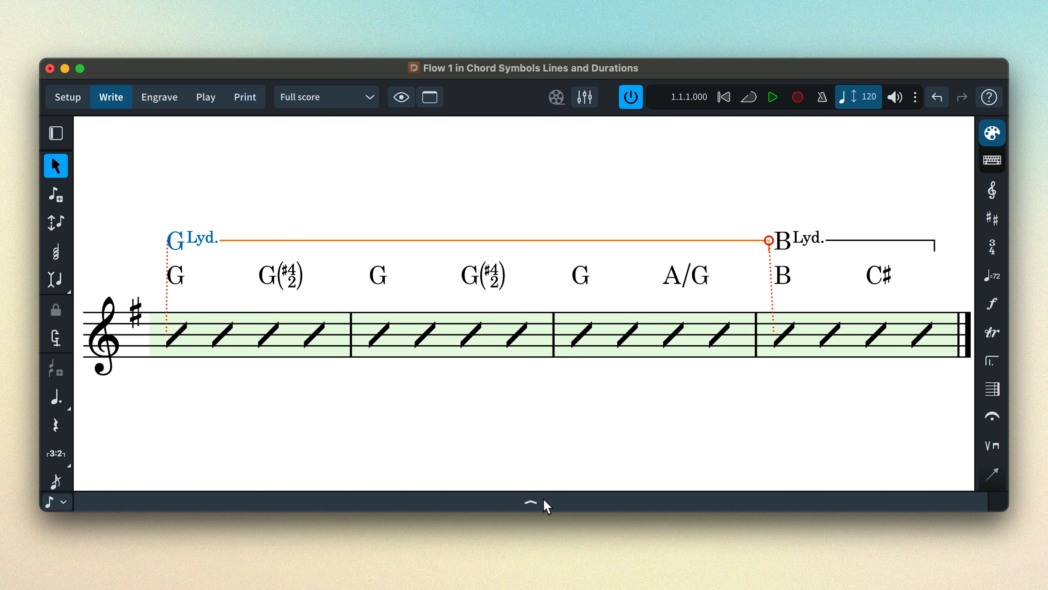
- Enable the Extender line style property on the selected G Lyd. chord symbol and open its list of styles
click(534, 501)
click(535, 434)
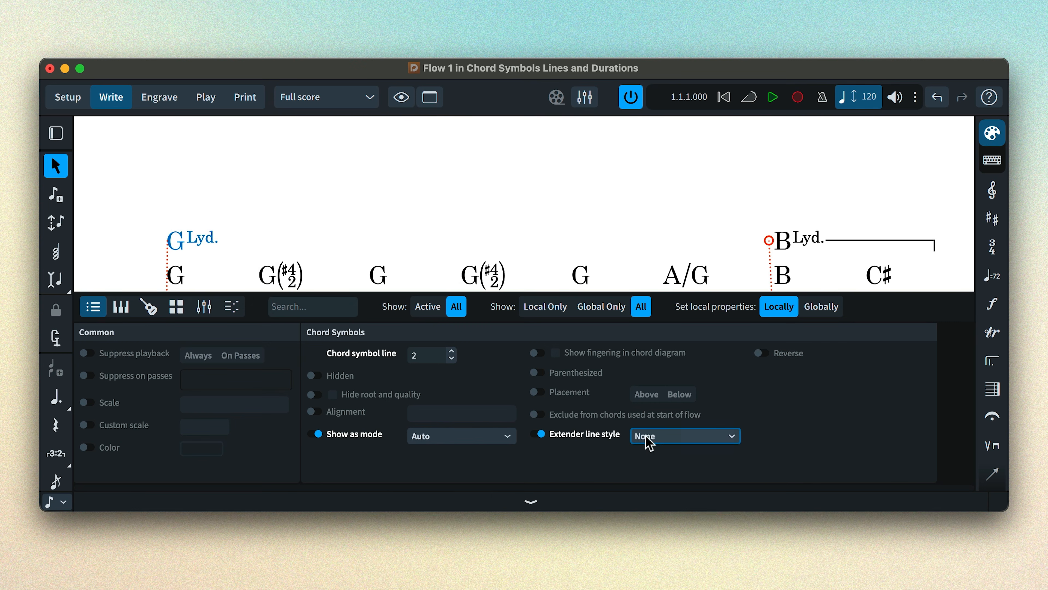
click(644, 436)
- Open the Project Default Chord Symbol Appearances editor and add the chord symbol a7b9#11
click(785, 355)
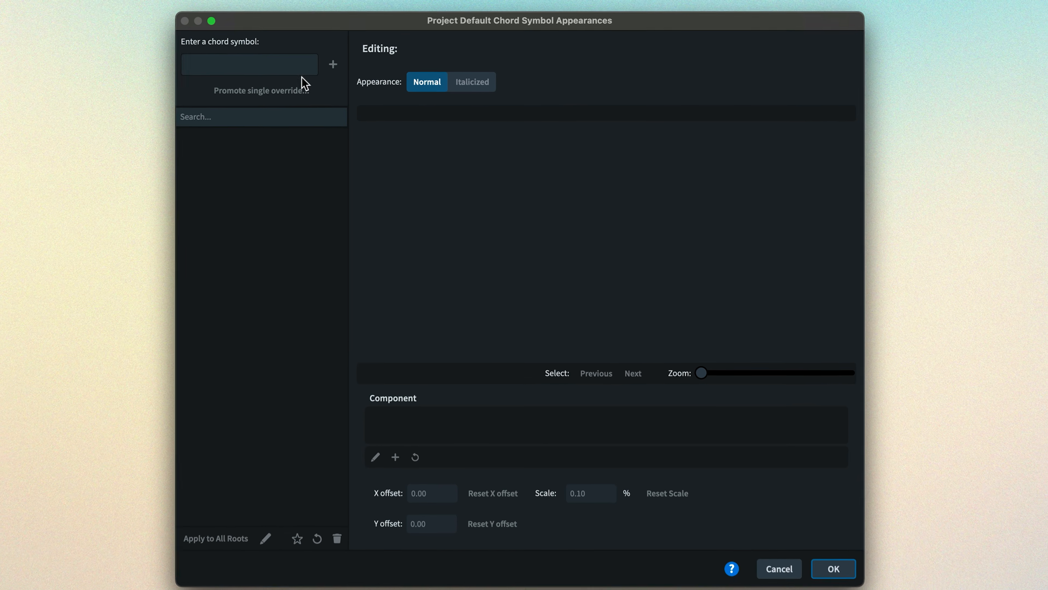
click(298, 66)
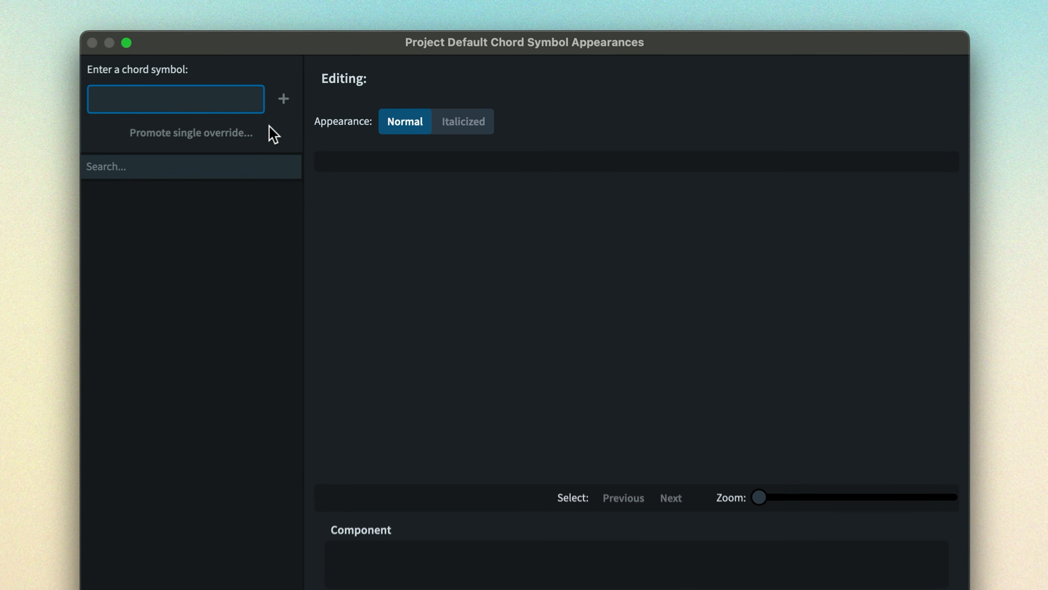
text(a7b)
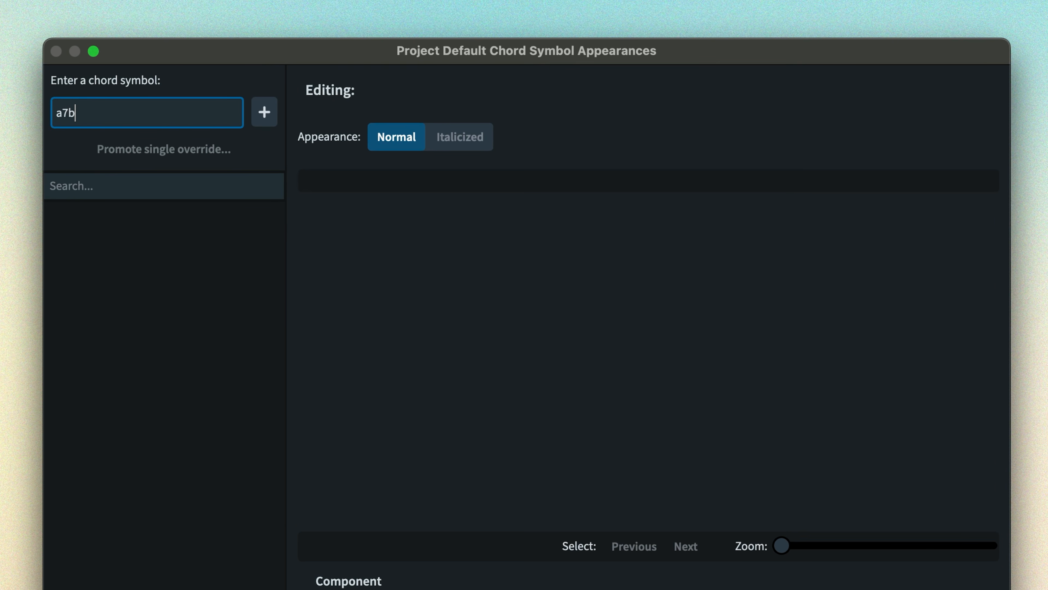
text(9#11)
click(264, 121)
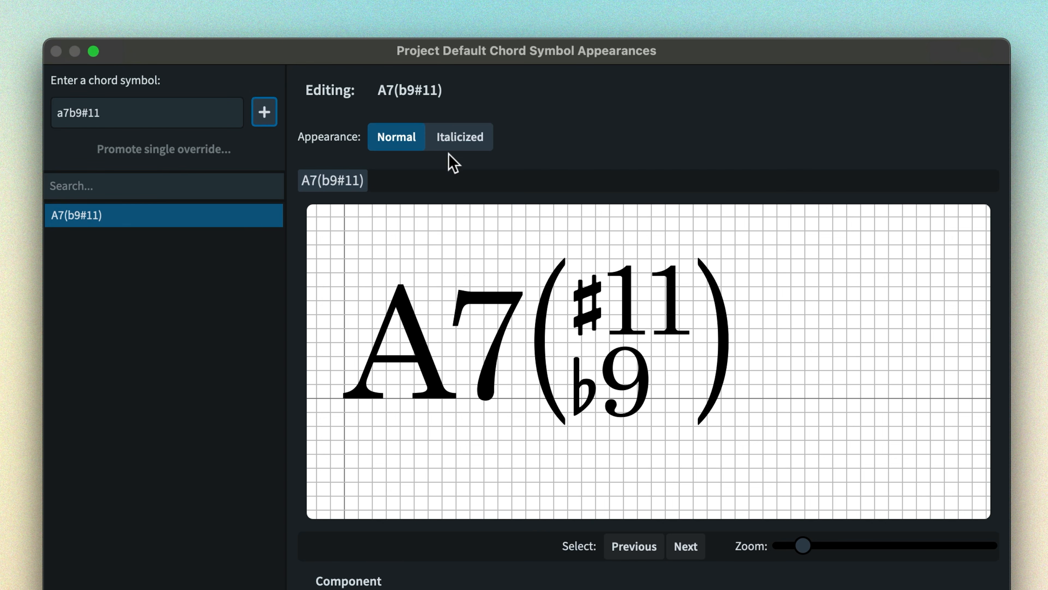
- Try tightening the alterations and closing parenthesis in the unsynchronized italicized appearance, then resynchronize it with the normal appearance
click(459, 156)
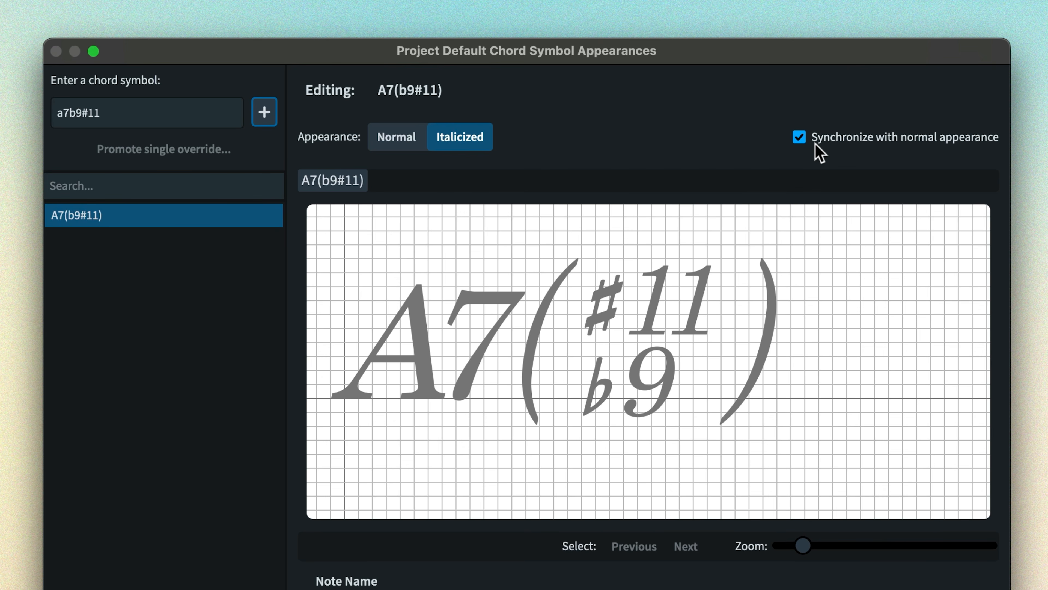
click(801, 139)
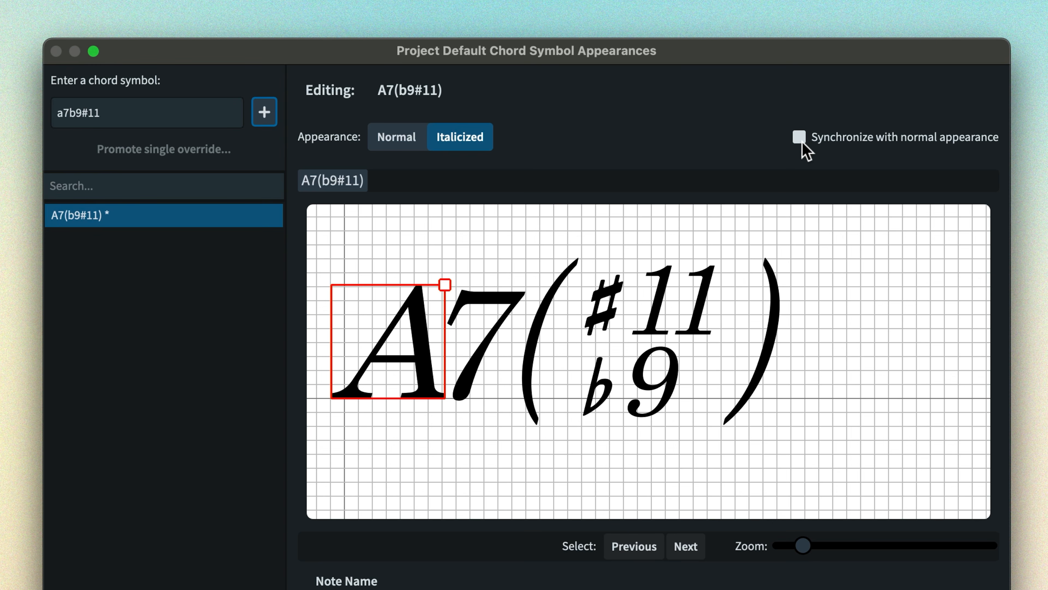
click(664, 293)
drag(664, 294, 653, 296)
click(763, 320)
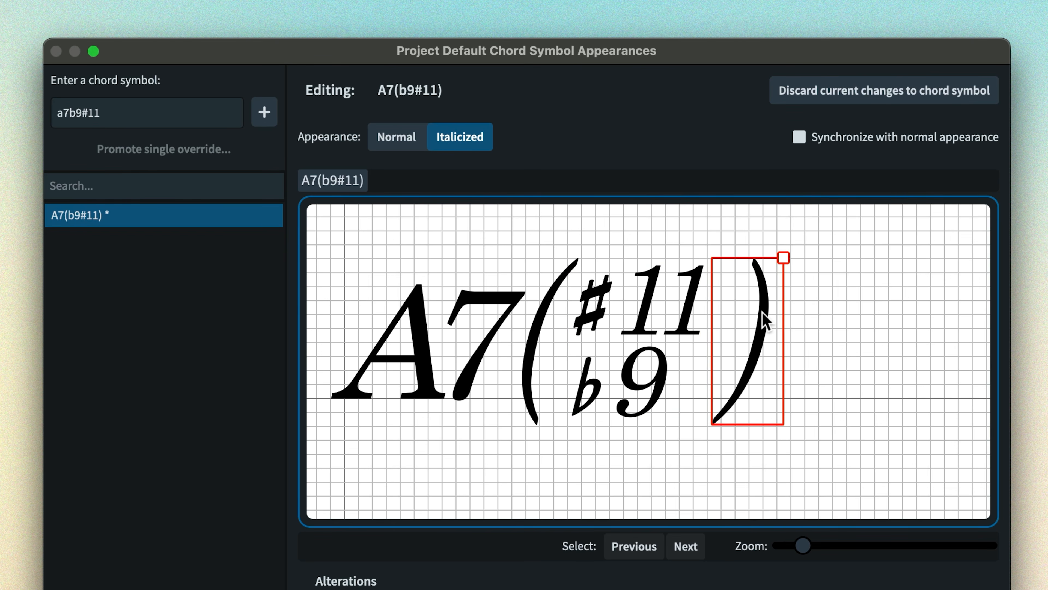
drag(763, 320, 750, 320)
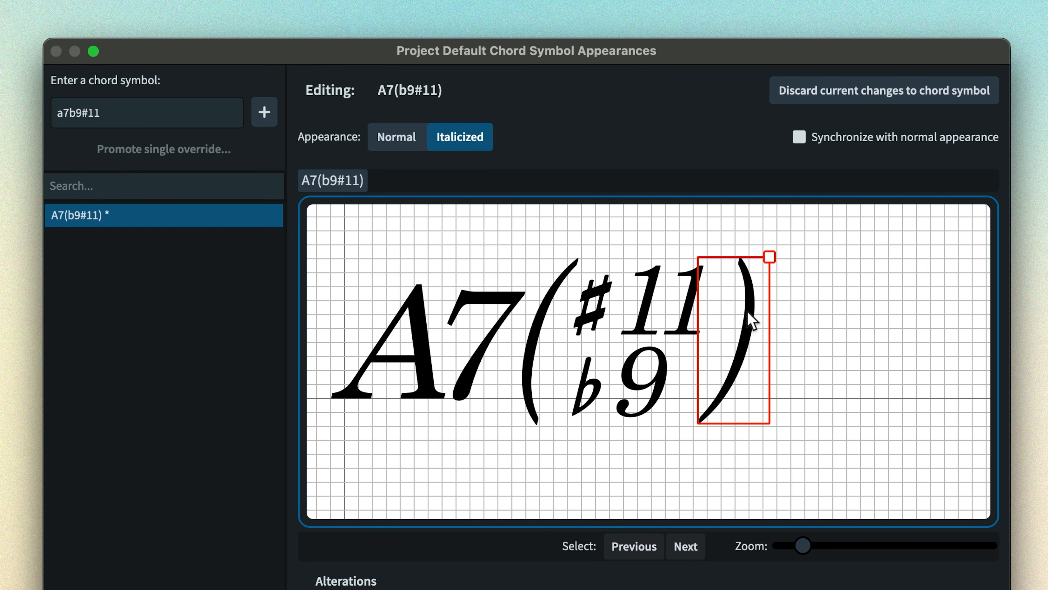
click(799, 137)
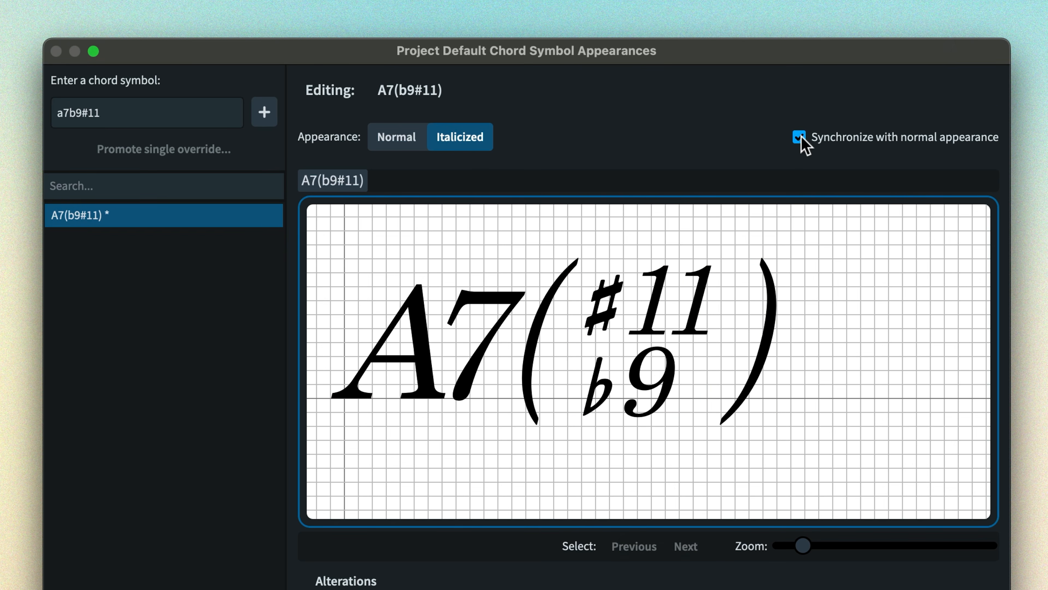
- Apply the normal A7(b9#11) appearance to all roots and replace both parentheses with the narrow third design
click(416, 138)
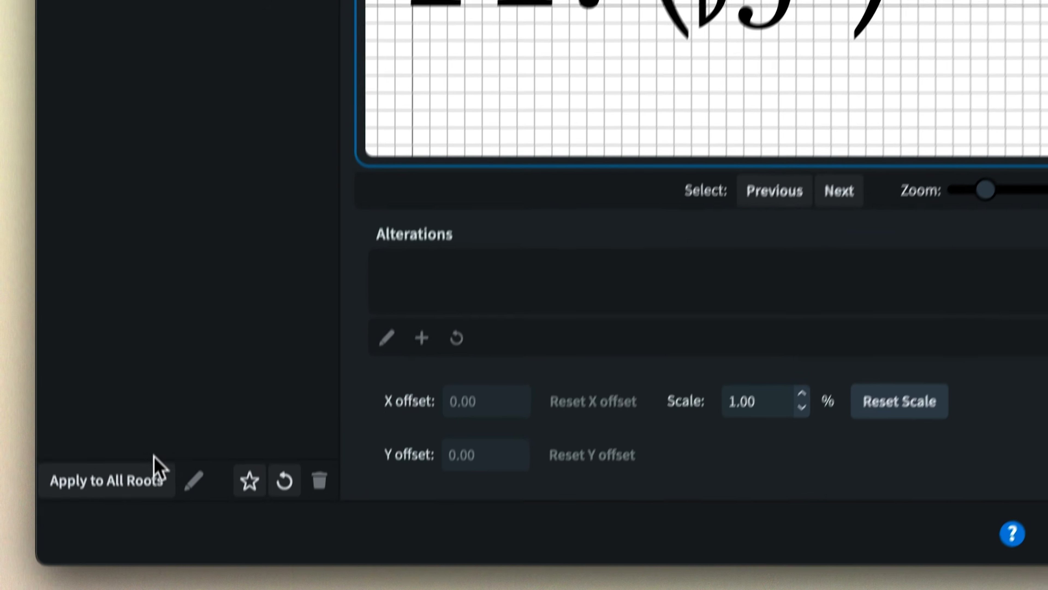
click(141, 464)
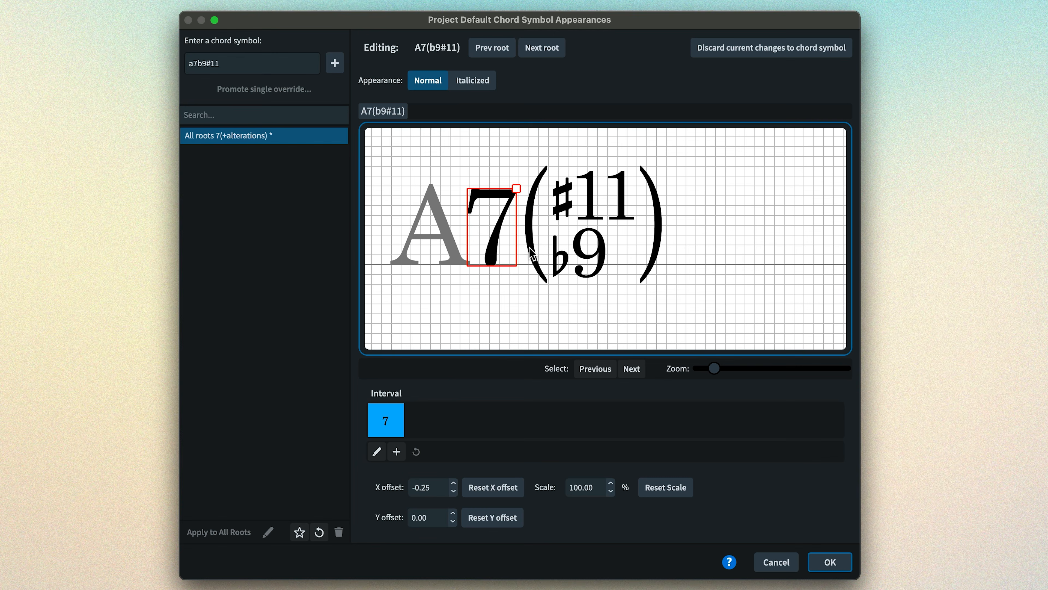
click(533, 252)
click(460, 420)
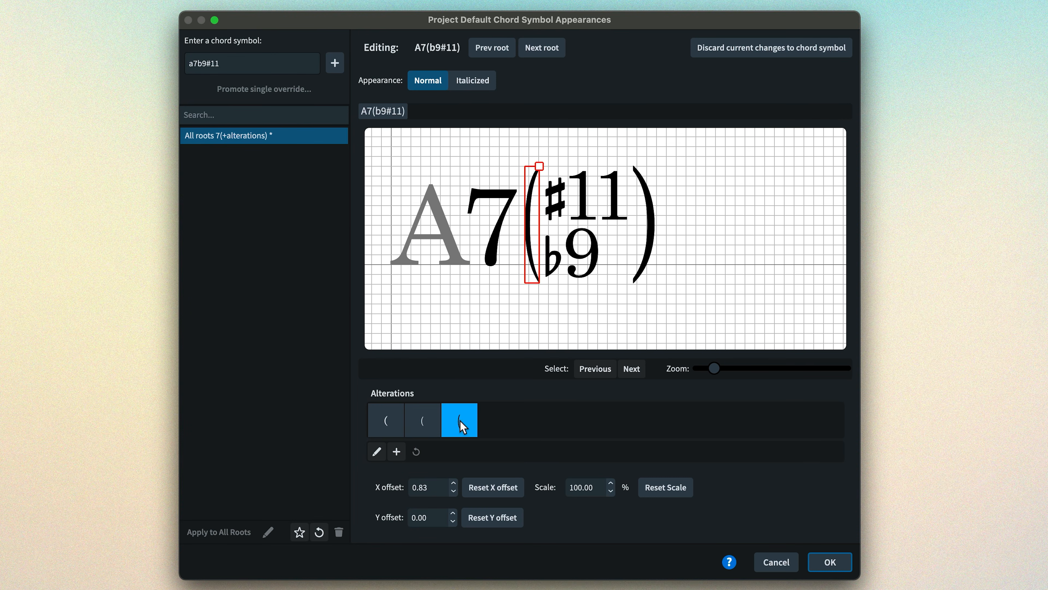
click(653, 239)
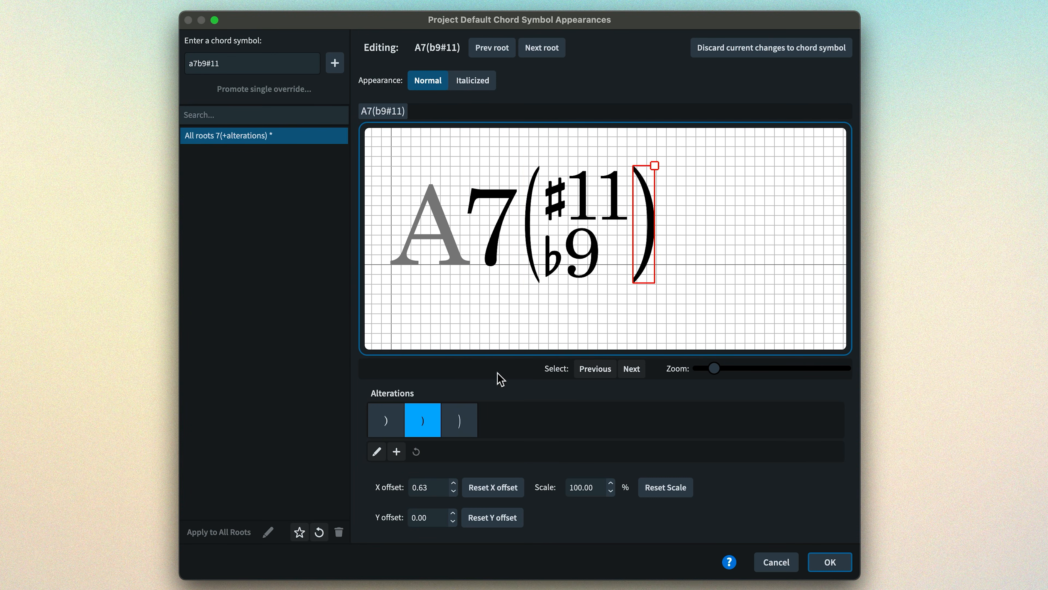
click(461, 422)
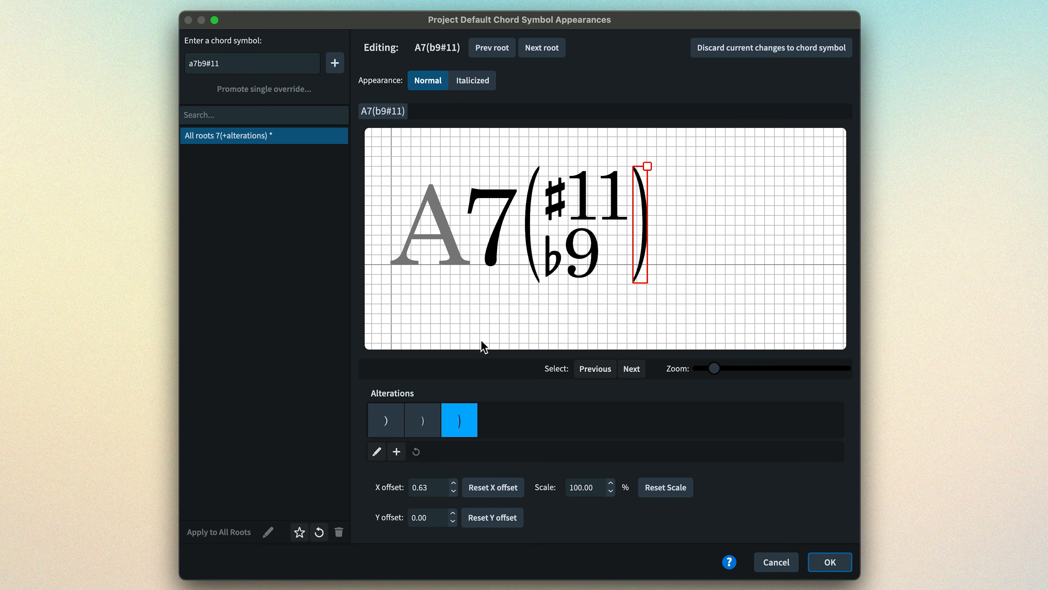
- Switch to the next root, A#7(b9#11), and move its 7 to an X offset of about 0.55
click(547, 50)
click(544, 234)
drag(542, 228, 545, 226)
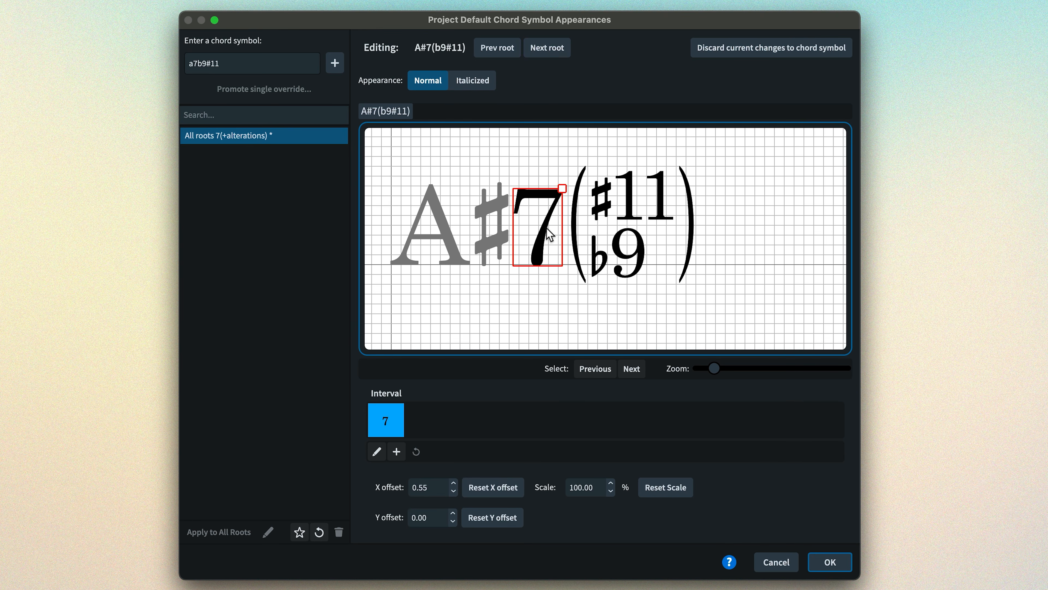
- Examine the 7(b9#11) appearance across successive roots following A#, including Bb and Cb
click(556, 49)
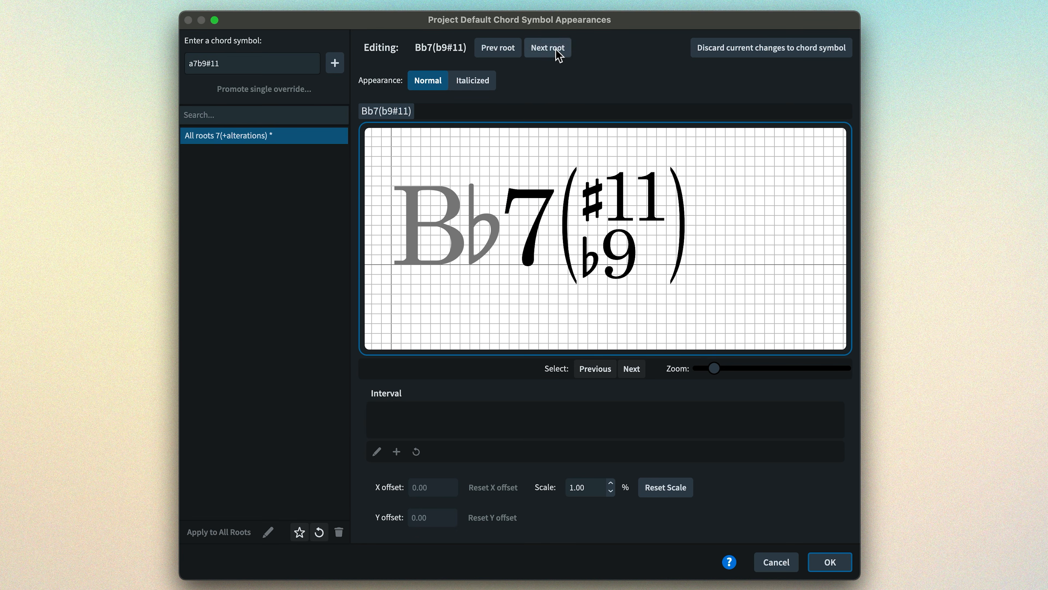
click(556, 49)
click(555, 49)
click(556, 49)
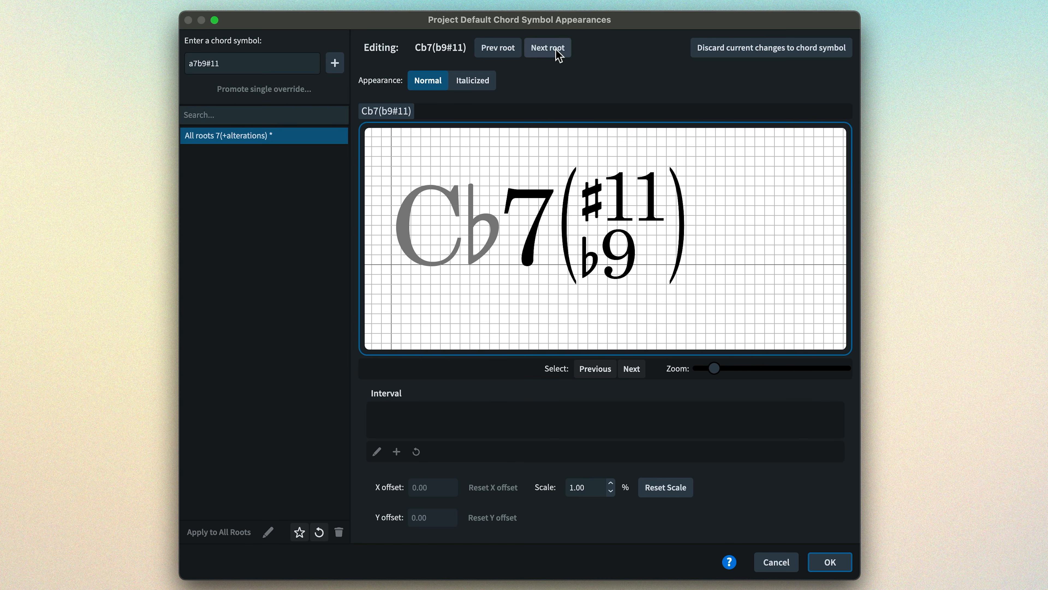
click(556, 49)
click(555, 49)
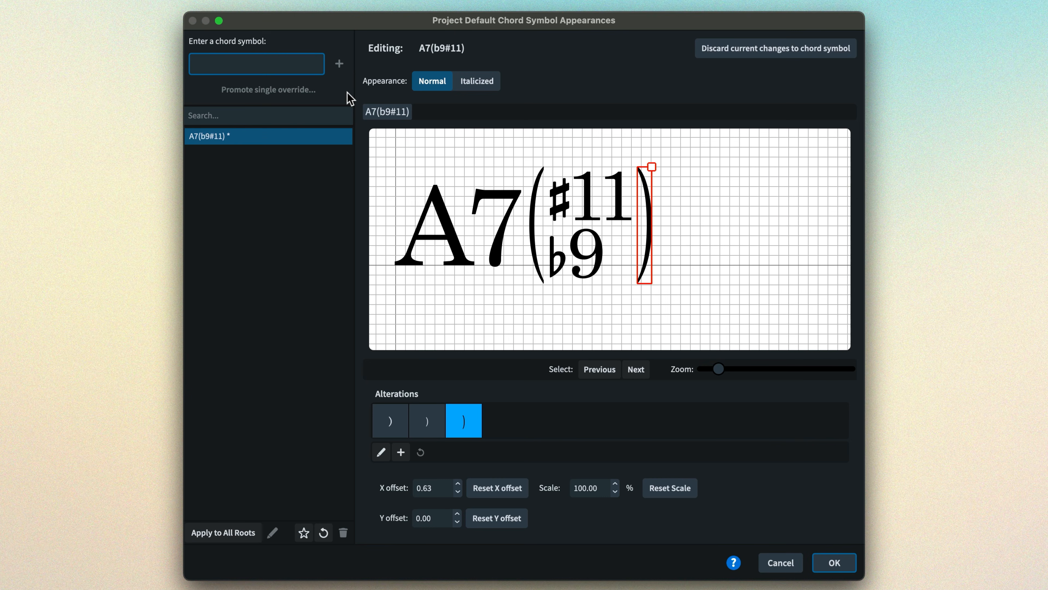
- Enter the chord symbol Csharp42 and accept creating a custom chord type with sharp42 as its name and popover text
text(Csharp)
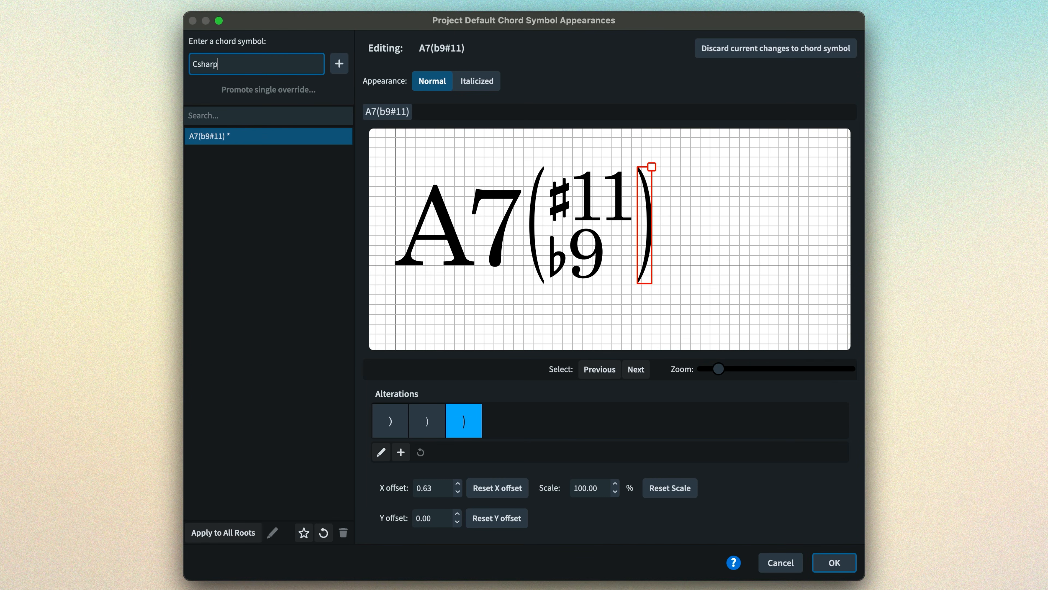
text(42)
key(Return)
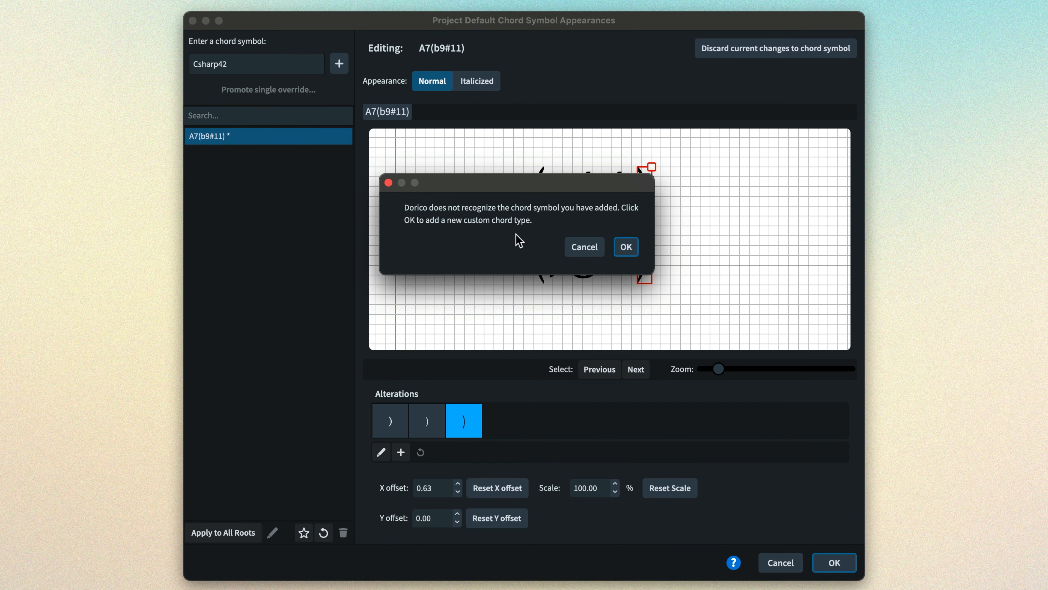
click(621, 253)
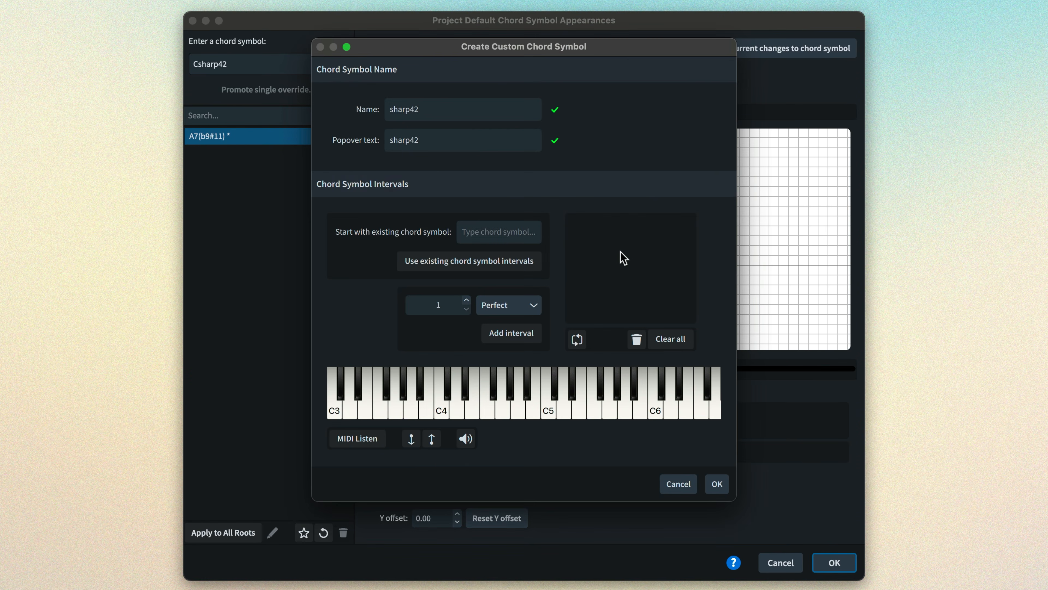
double_click(433, 109)
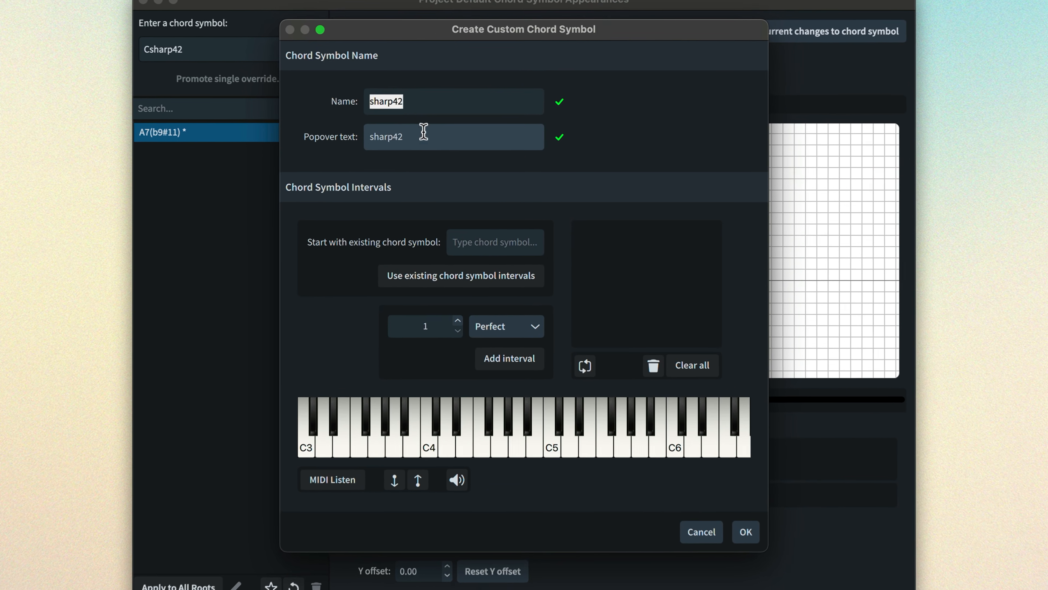
double_click(420, 133)
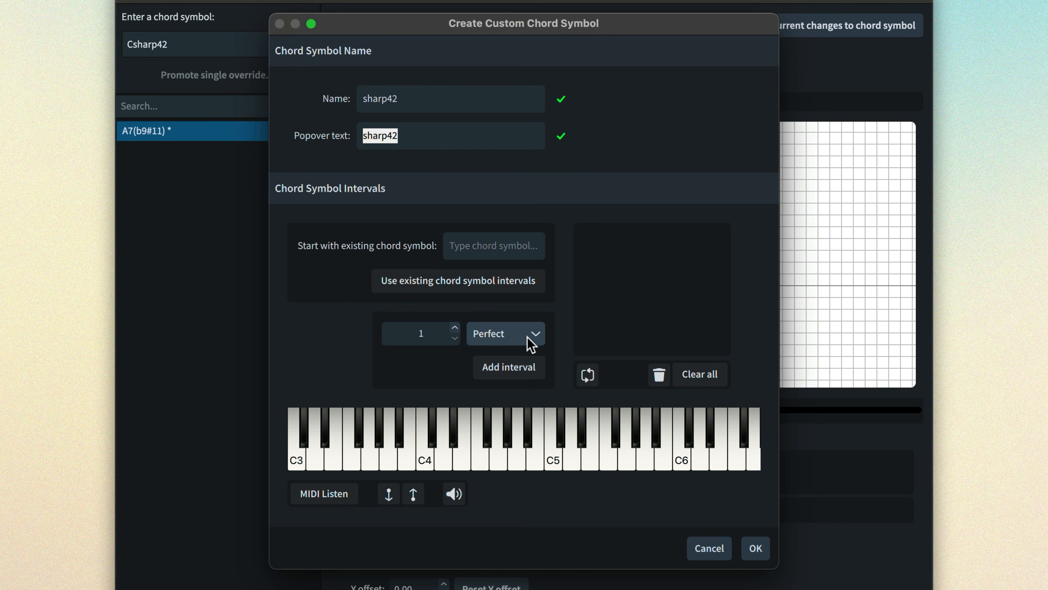
- Define the custom chord's intervals on the keyboard with root C4 plus a major 2, augmented 4 and perfect 5
click(426, 460)
click(444, 460)
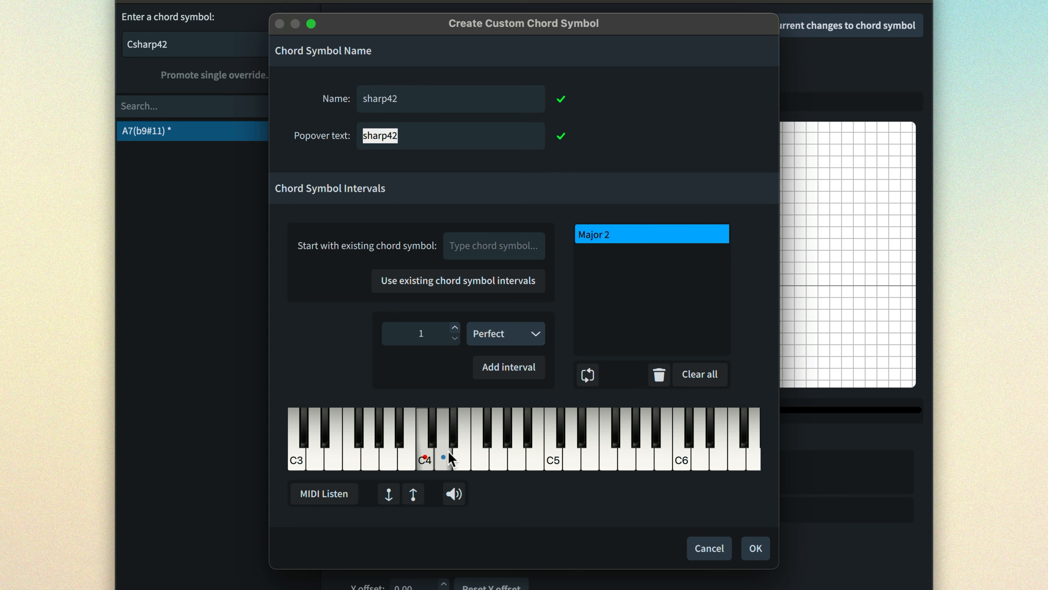
click(487, 433)
click(497, 456)
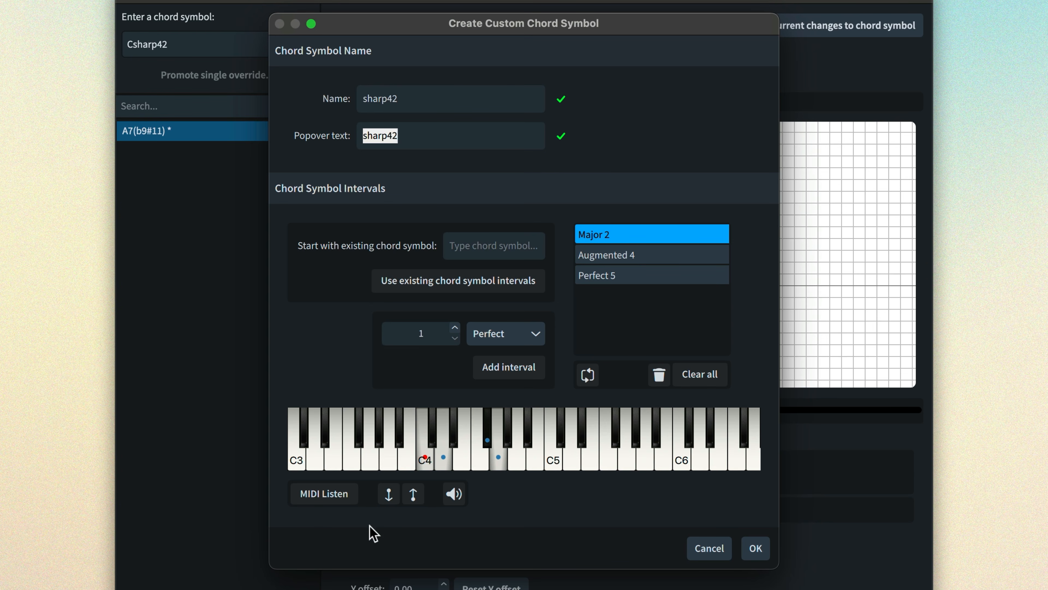
- Turn MIDI Listen on and off, and move the chord's root up three semitones and back down to C4
click(335, 501)
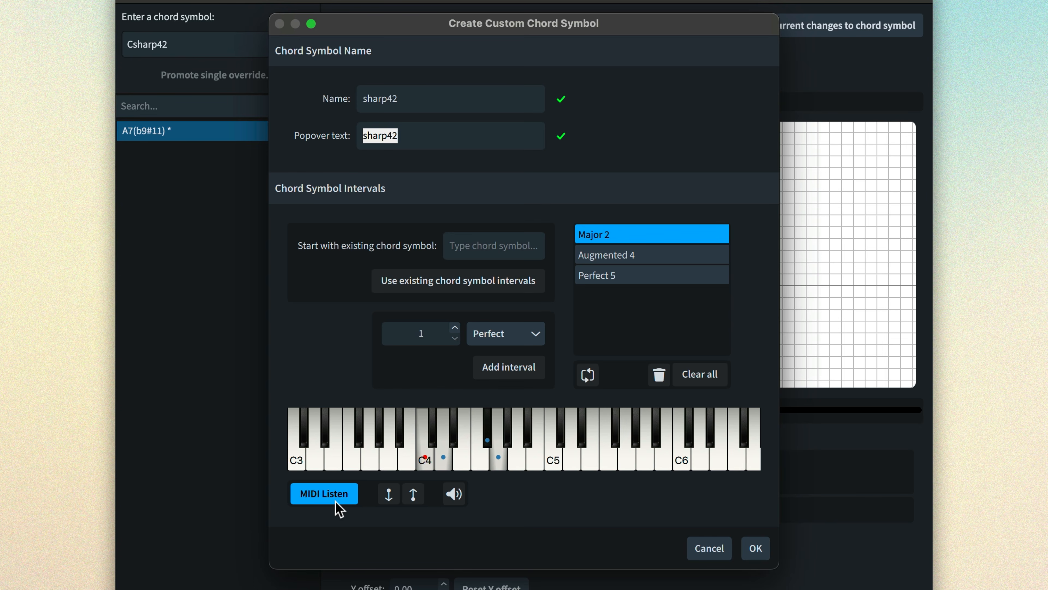
click(335, 502)
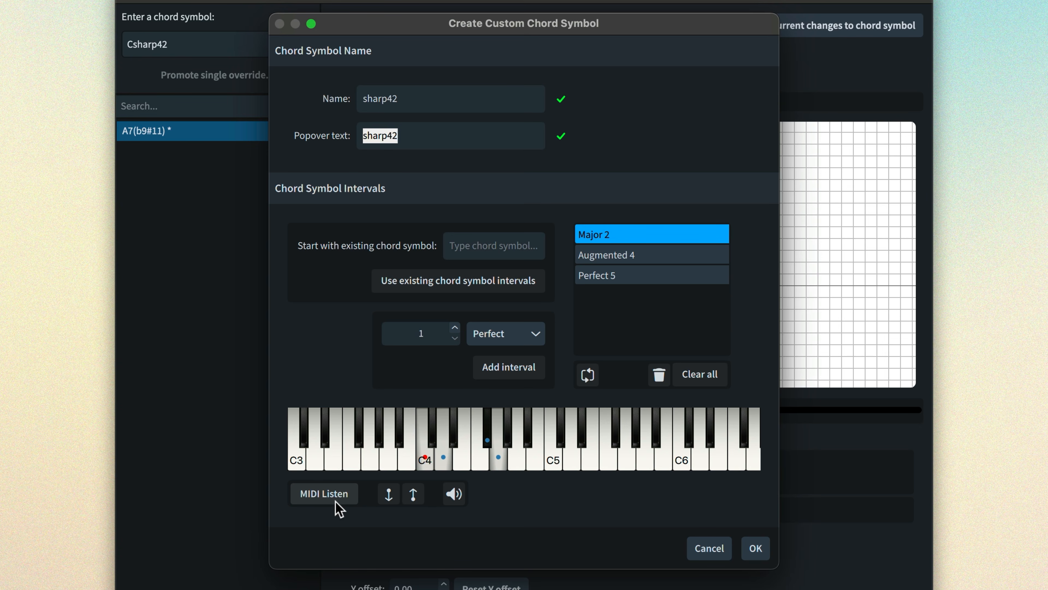
click(411, 500)
click(410, 498)
click(409, 498)
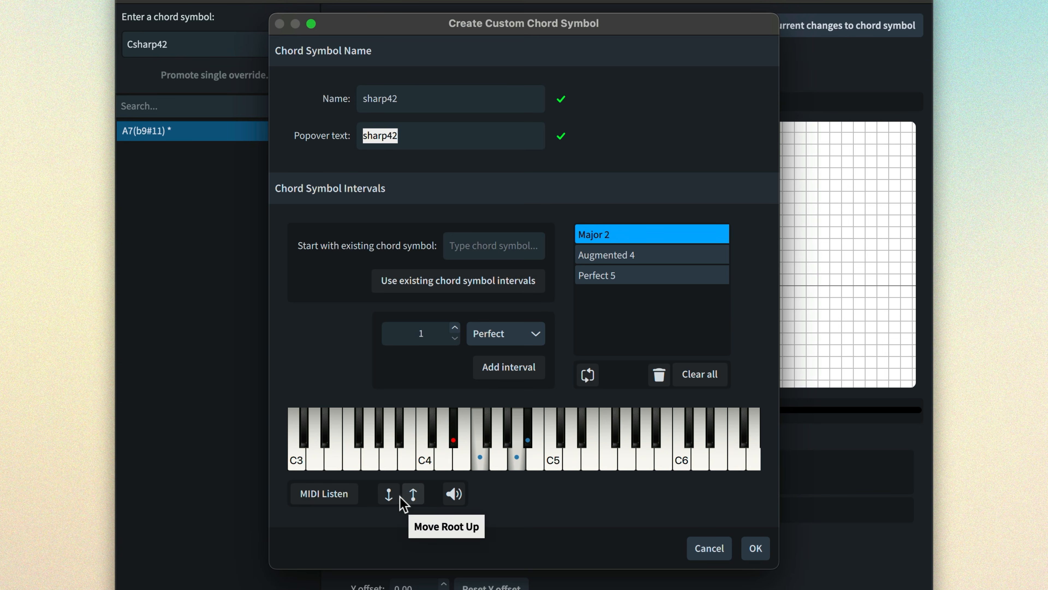
click(392, 497)
click(394, 497)
click(394, 497)
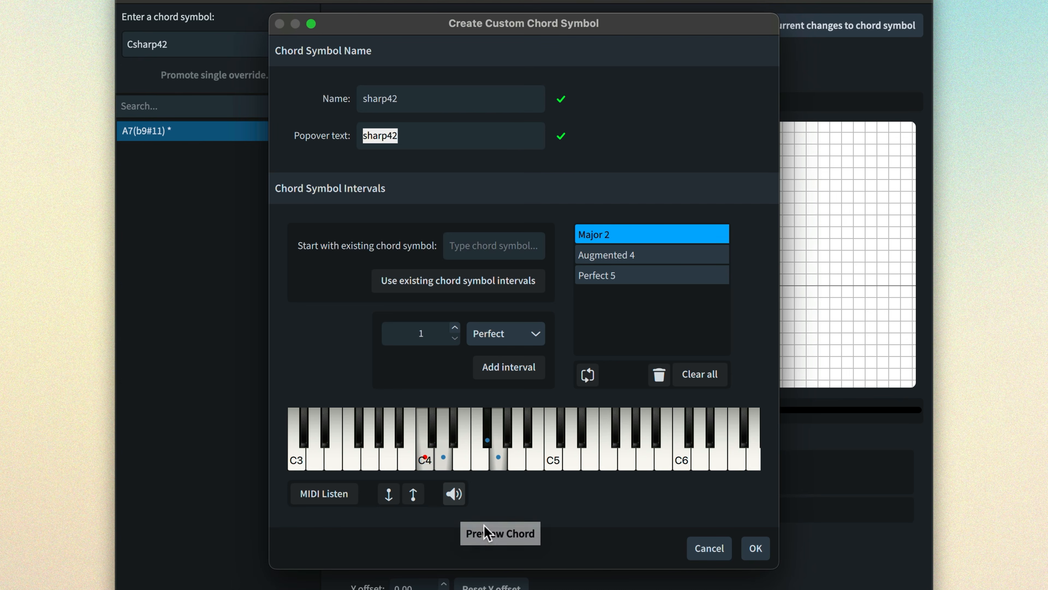
- Create the custom chord symbol and change its sharp42 text component to a parenthesized stack of ♯4 over 2
click(756, 559)
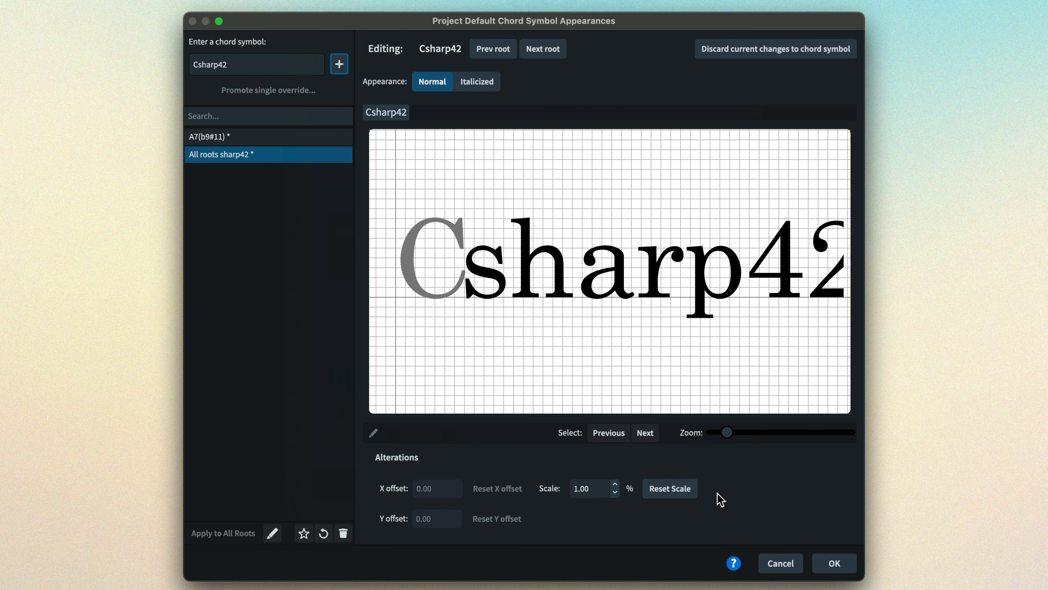
double_click(618, 284)
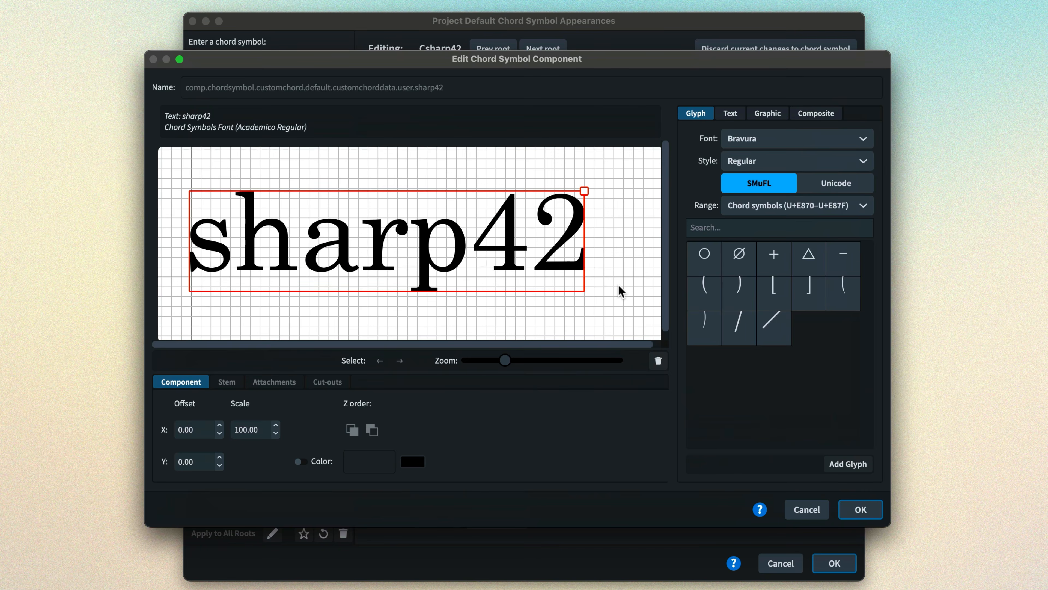
click(861, 509)
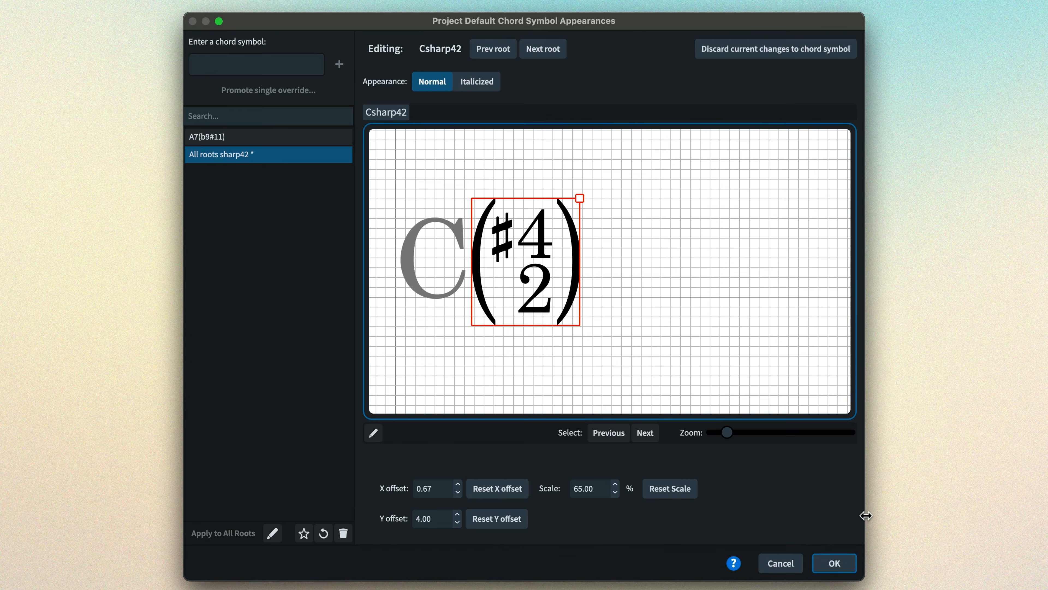